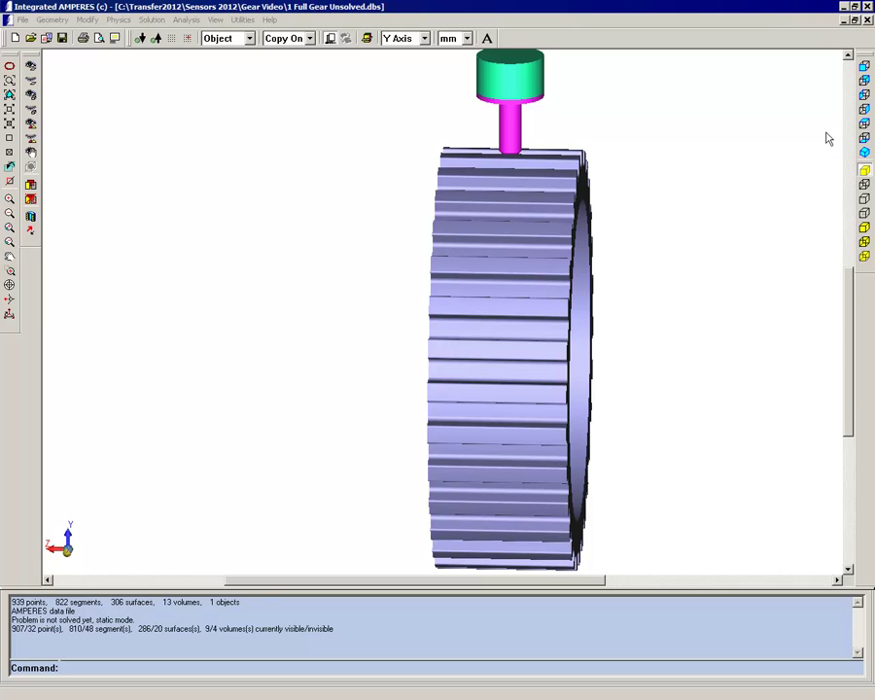
- Switch to the window holding the half-section model, 2 half section model.dbs
{"action": "left_click", "coordinate": [843, 8]}
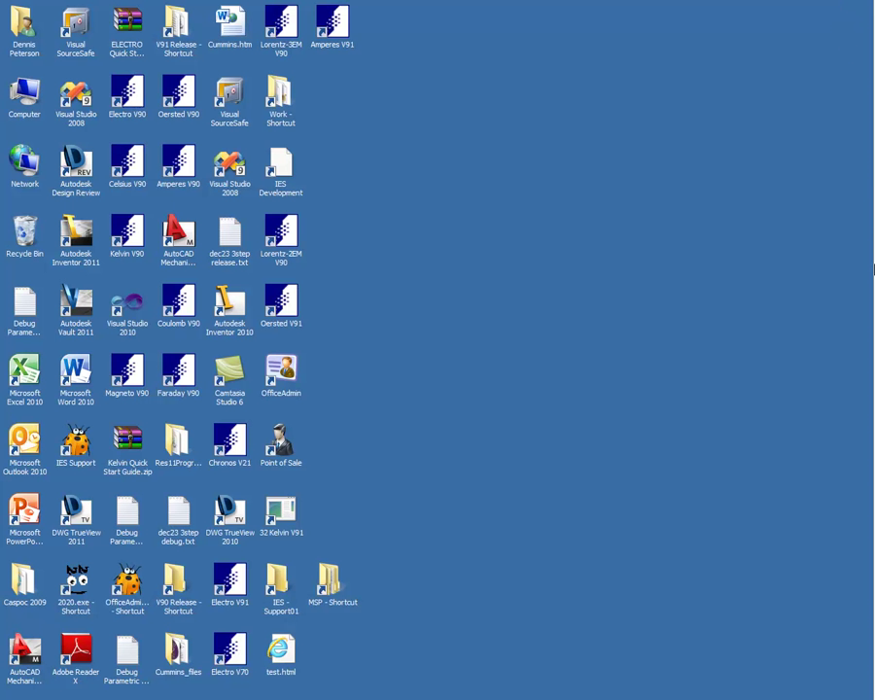
{"action": "mouse_move", "coordinate": [856, 289]}
{"action": "left_click", "coordinate": [832, 303]}
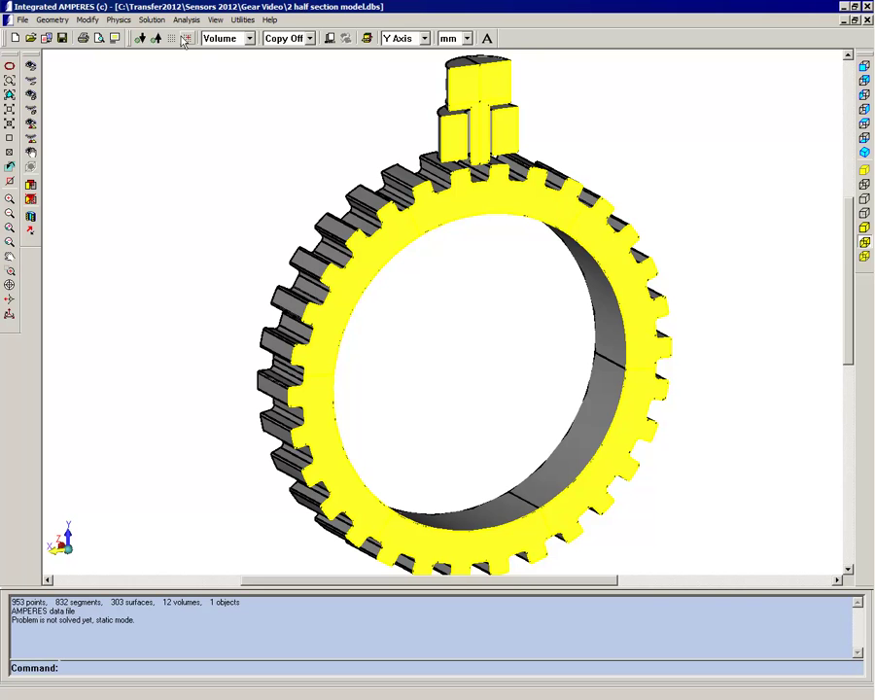
- Review the symmetry and periodicity setup, including the boundary condition options for the Z=0 plane
{"action": "left_click", "coordinate": [119, 20]}
{"action": "left_click", "coordinate": [124, 46]}
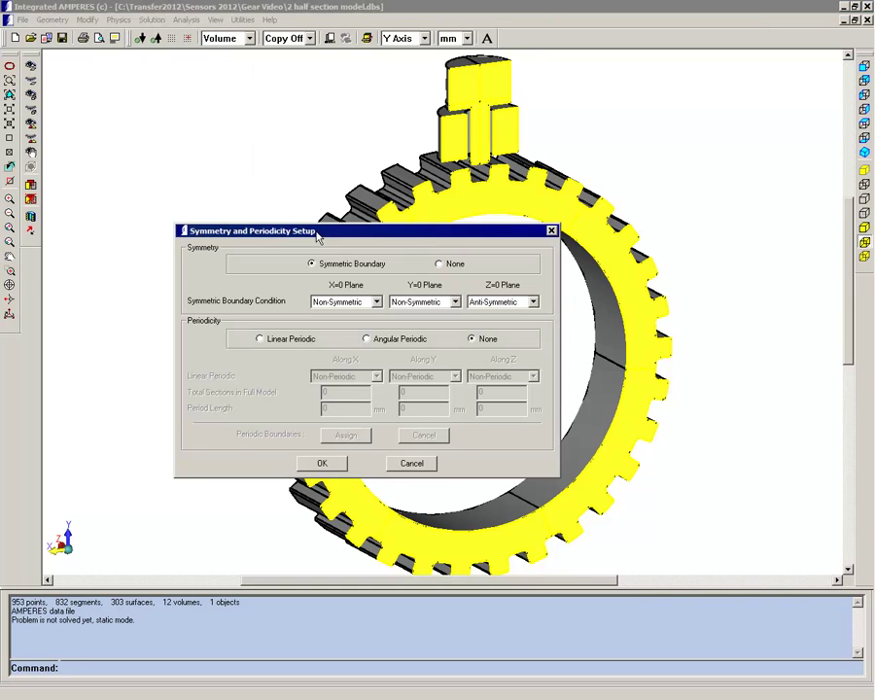
{"action": "left_click_drag", "start_coordinate": [326, 238], "coordinate": [275, 215]}
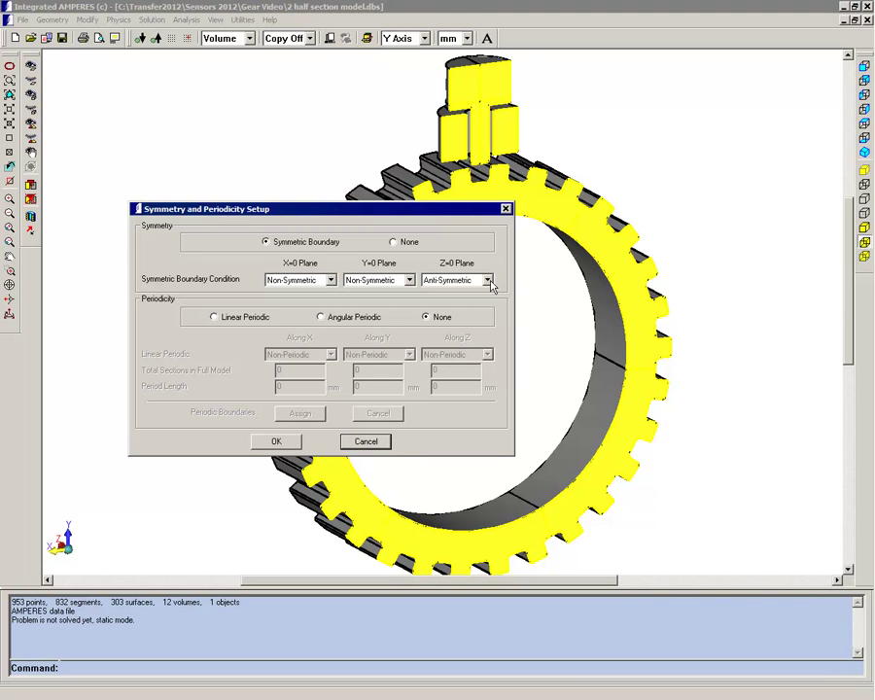
{"action": "left_click", "coordinate": [489, 281]}
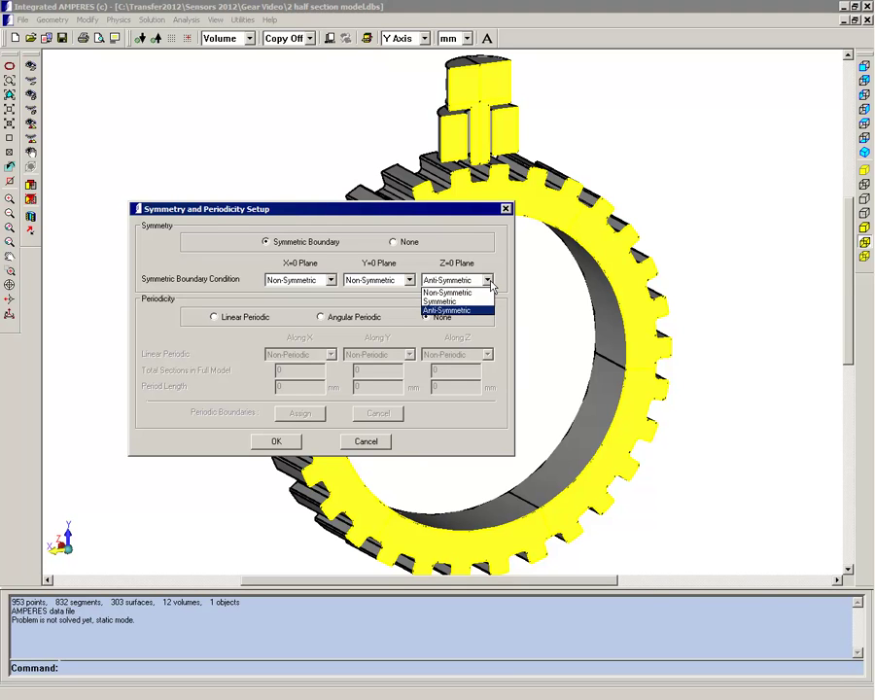
{"action": "left_click", "coordinate": [489, 281]}
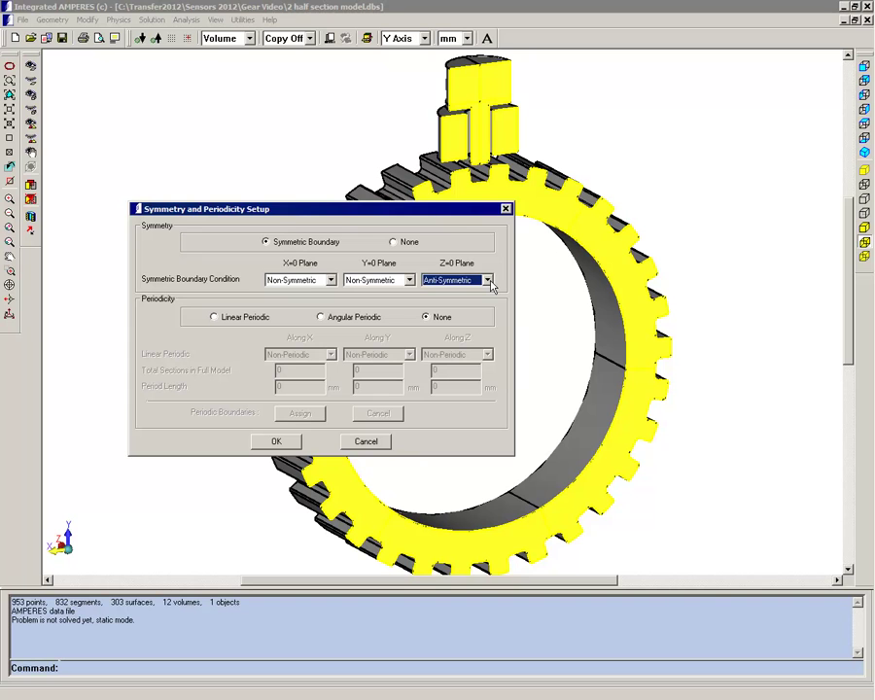
{"action": "key", "text": "Return"}
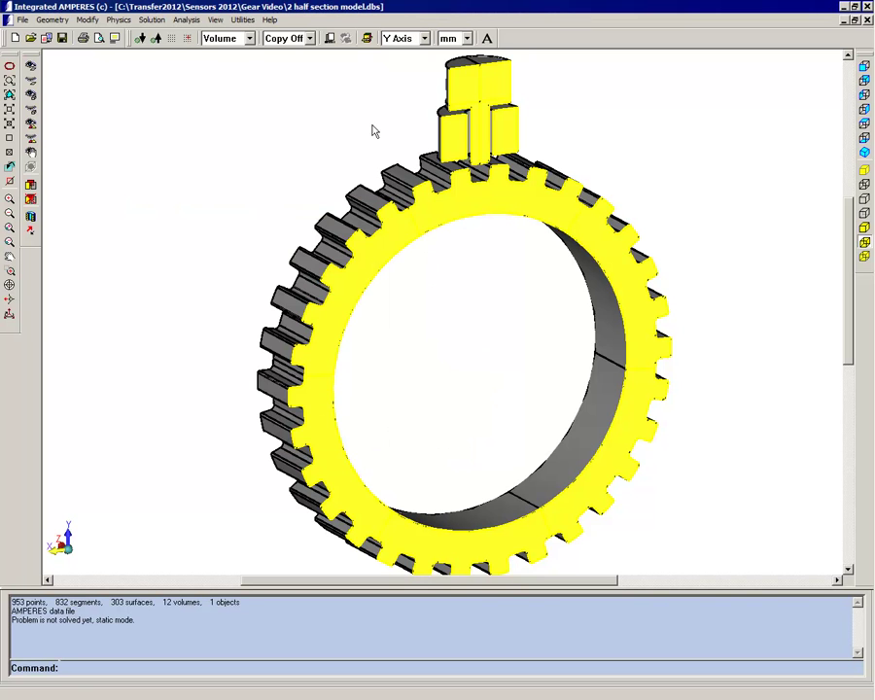
- Examine the permanent magnet's magnetization direction arrows up close, and return to the full gear view
{"action": "left_click", "coordinate": [119, 20]}
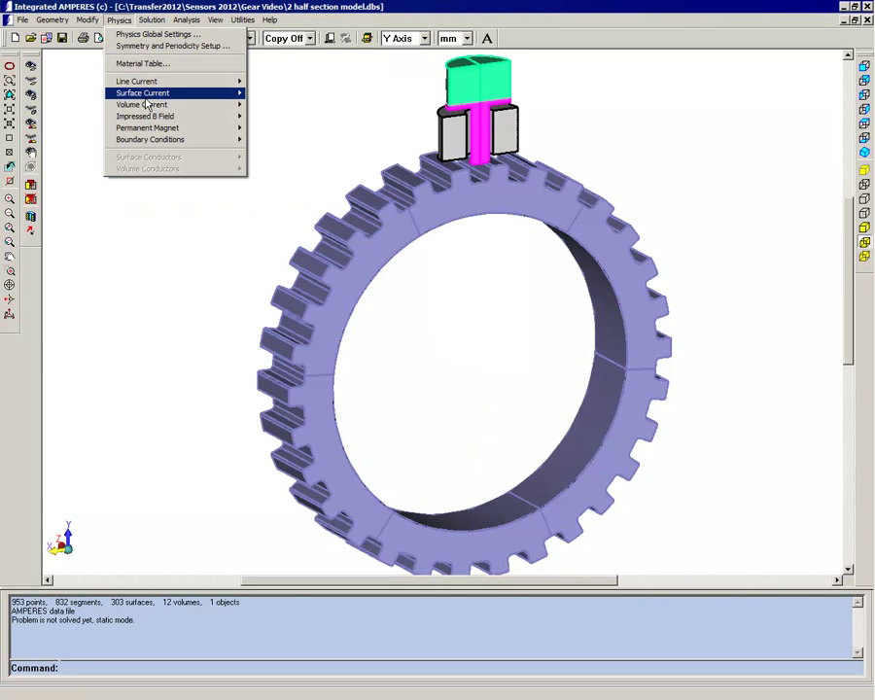
{"action": "mouse_move", "coordinate": [151, 127]}
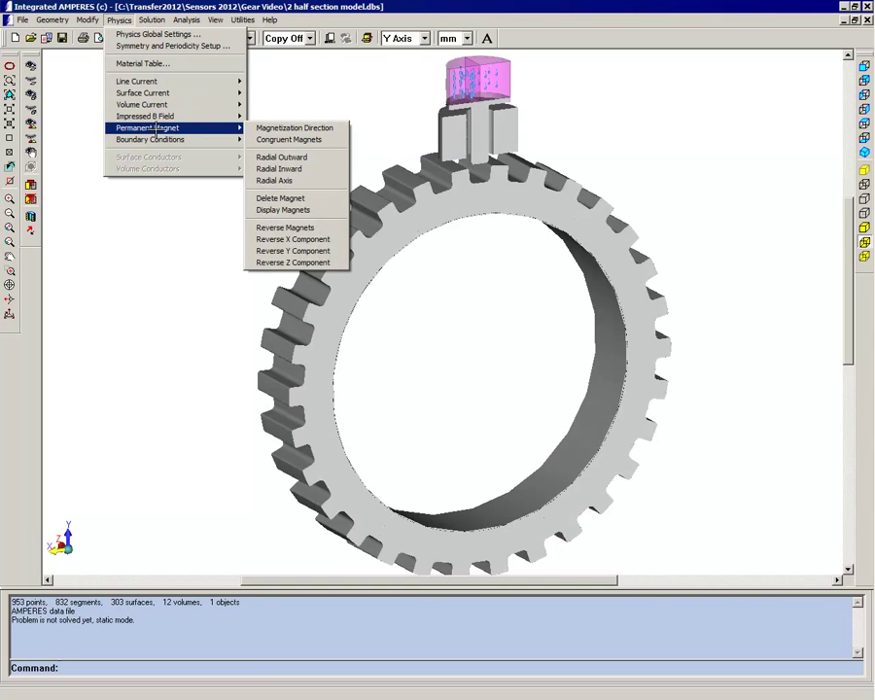
{"action": "left_click", "coordinate": [317, 88]}
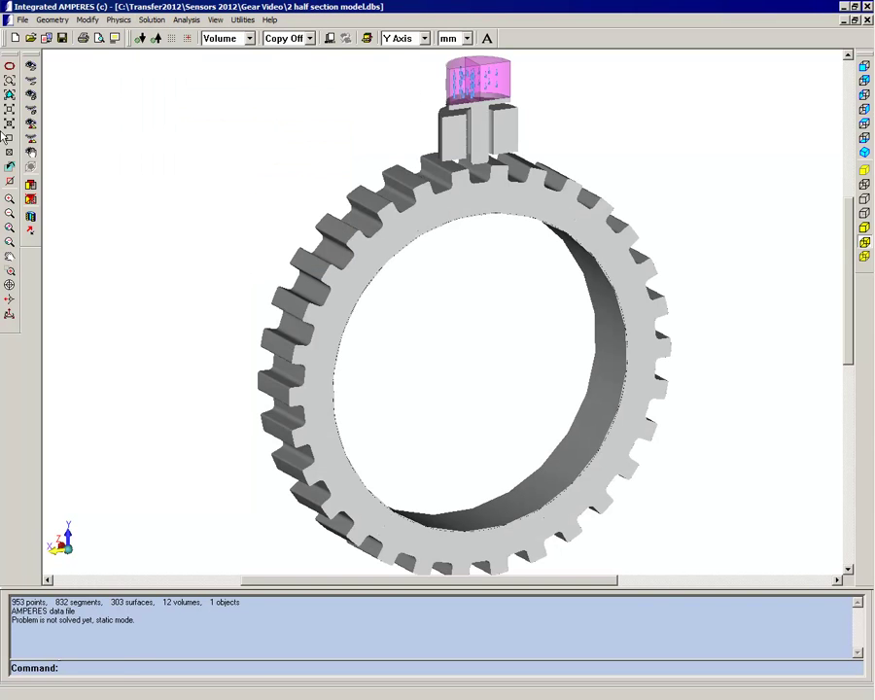
{"action": "left_click", "coordinate": [10, 94]}
{"action": "left_click", "coordinate": [375, 49]}
{"action": "left_click", "coordinate": [519, 142]}
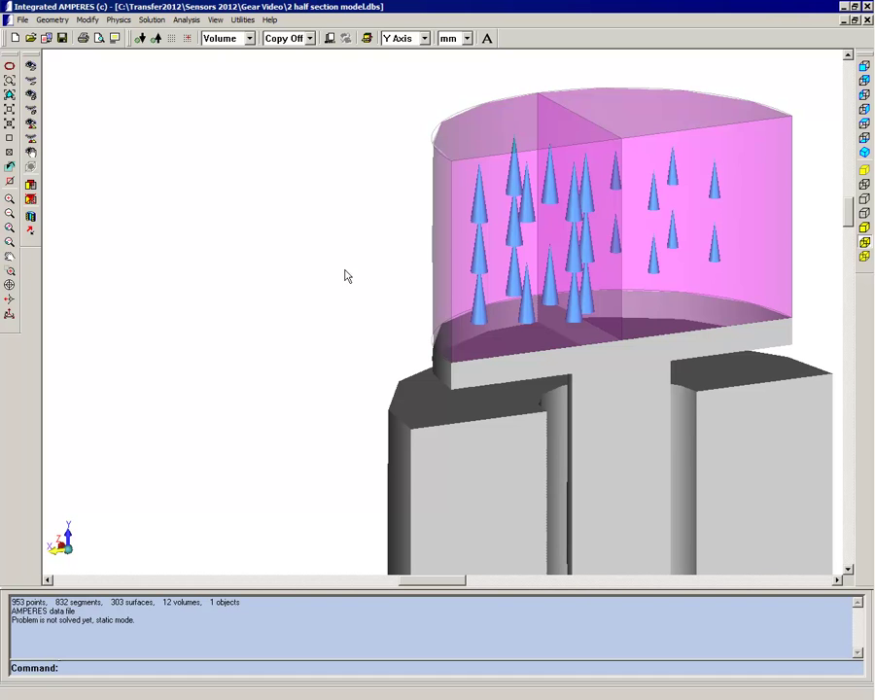
{"action": "left_click", "coordinate": [9, 167]}
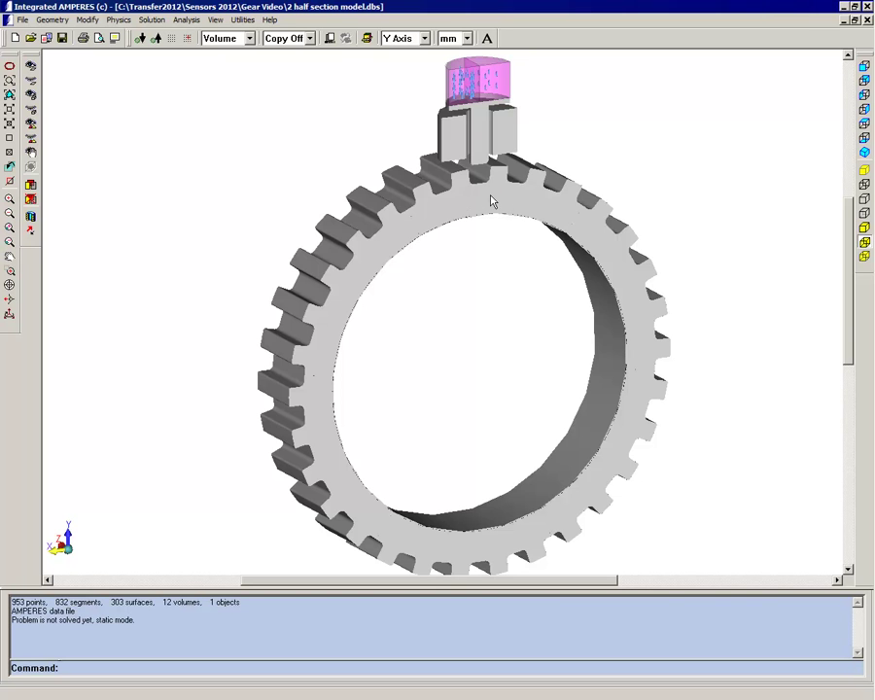
- Inquire the materials of the gear and of the coil beside the pole piece, with their detailed properties shown
{"action": "left_click", "coordinate": [121, 21]}
{"action": "left_click", "coordinate": [126, 63]}
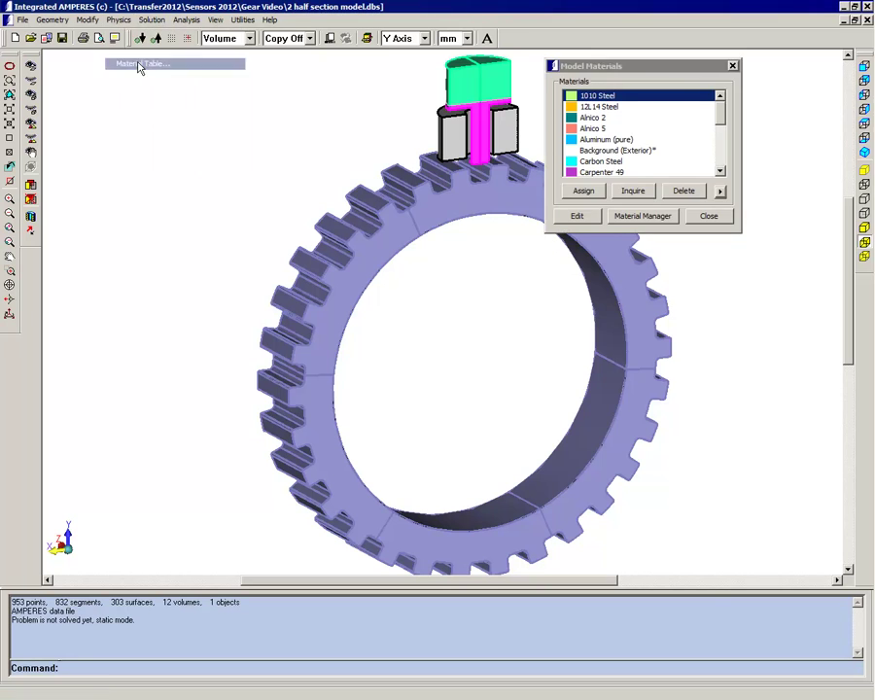
{"action": "left_click_drag", "start_coordinate": [594, 71], "coordinate": [663, 75]}
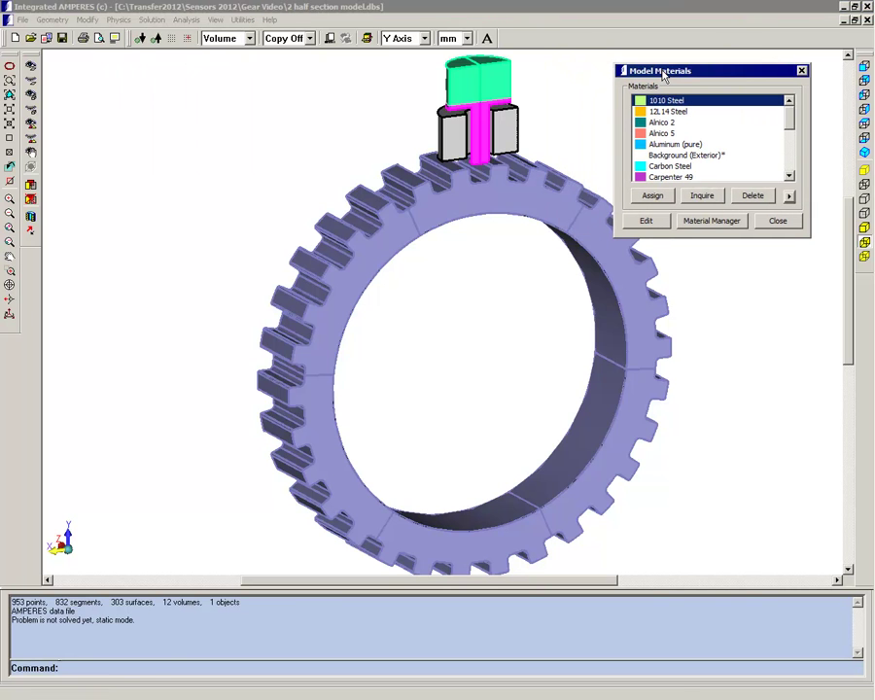
{"action": "left_click", "coordinate": [700, 195]}
{"action": "left_click", "coordinate": [531, 153]}
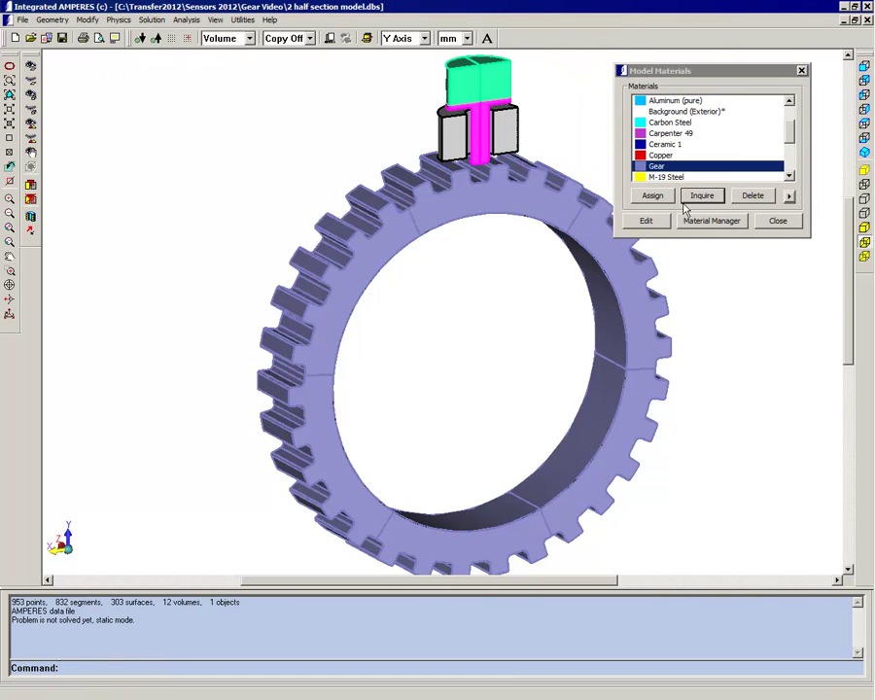
{"action": "left_click", "coordinate": [790, 196]}
{"action": "left_click_drag", "start_coordinate": [687, 74], "coordinate": [554, 245]}
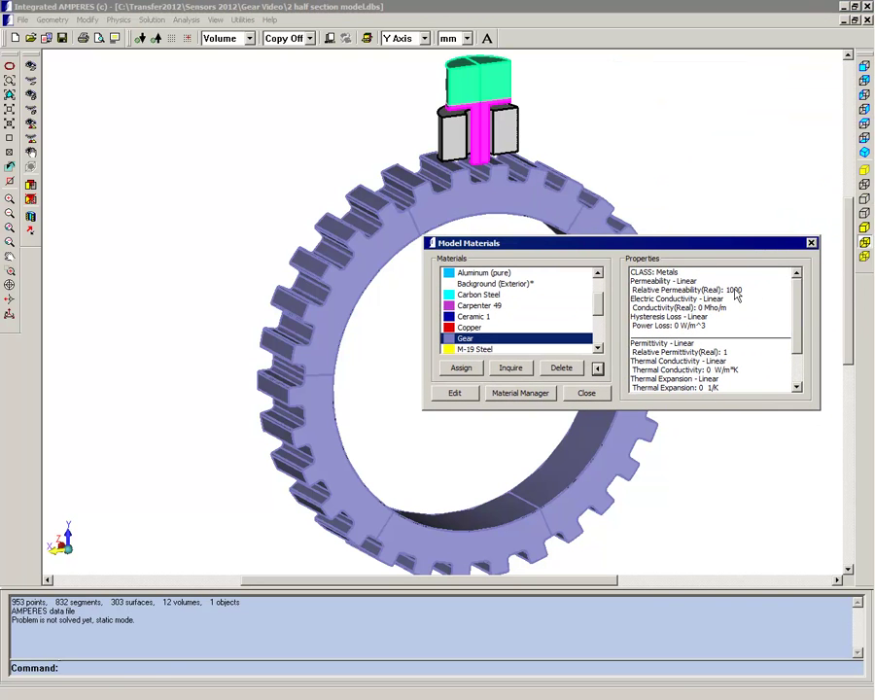
{"action": "left_click", "coordinate": [510, 367]}
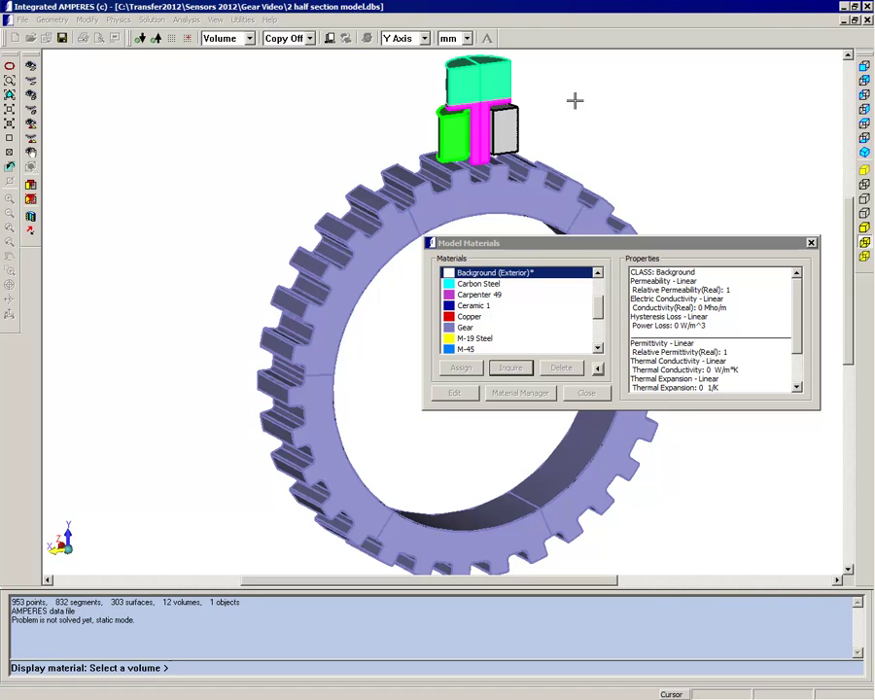
{"action": "right_click", "coordinate": [574, 100]}
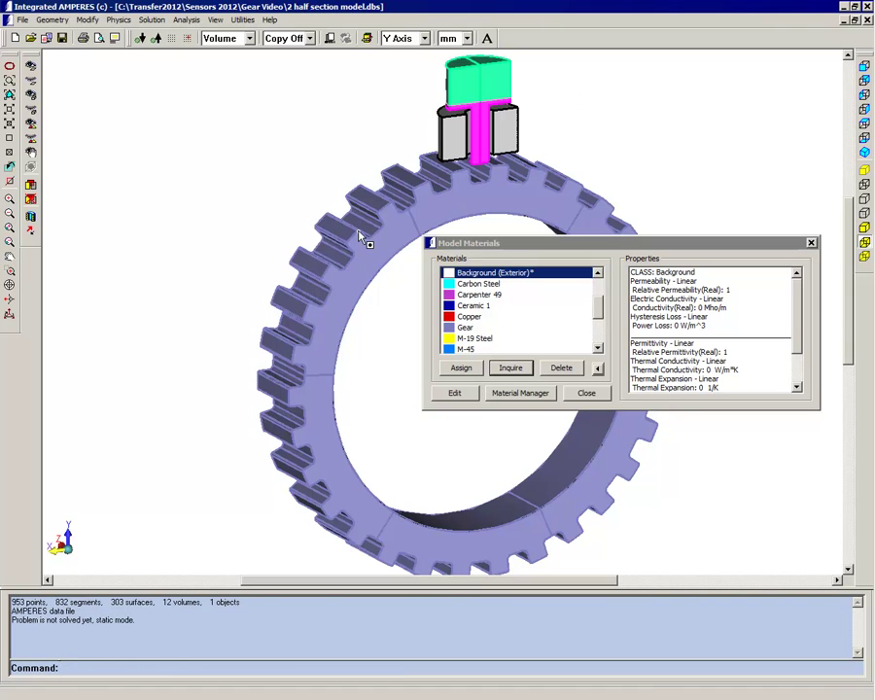
- Review the solver setup and its available methods of solution without changing anything
{"action": "left_click", "coordinate": [152, 19]}
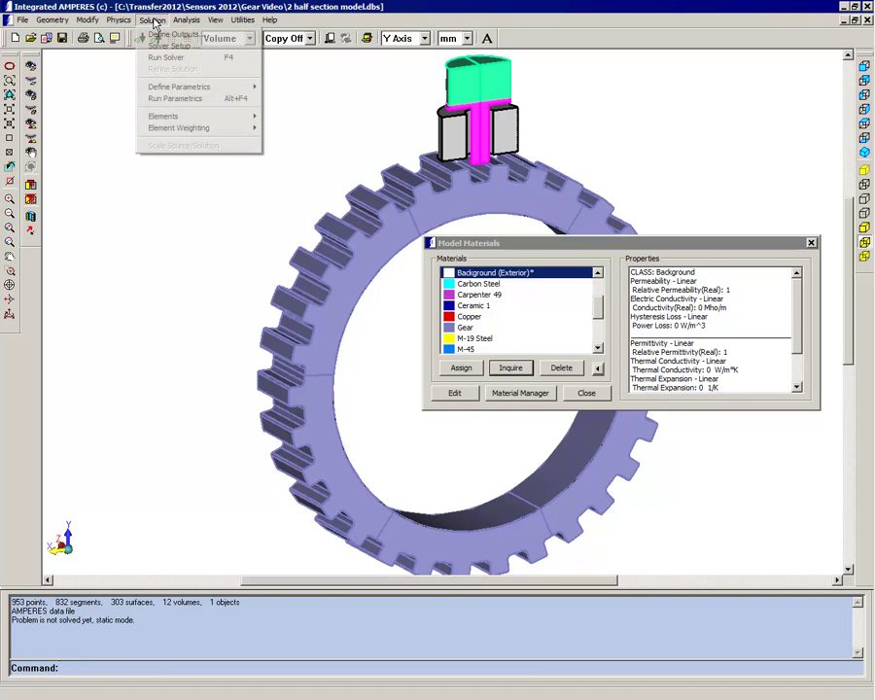
{"action": "left_click", "coordinate": [157, 45]}
{"action": "left_click", "coordinate": [171, 72]}
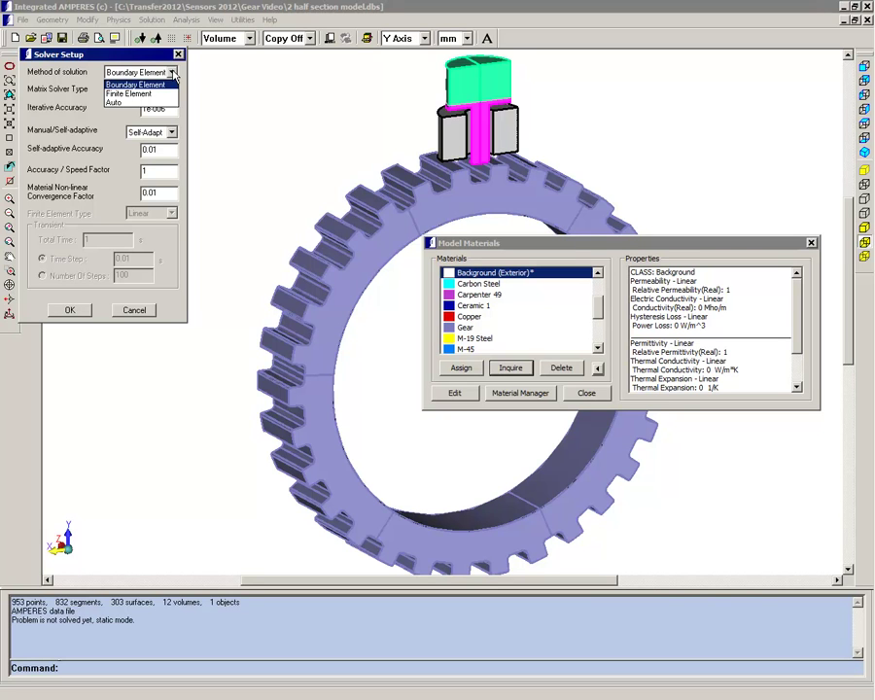
{"action": "left_click", "coordinate": [173, 72]}
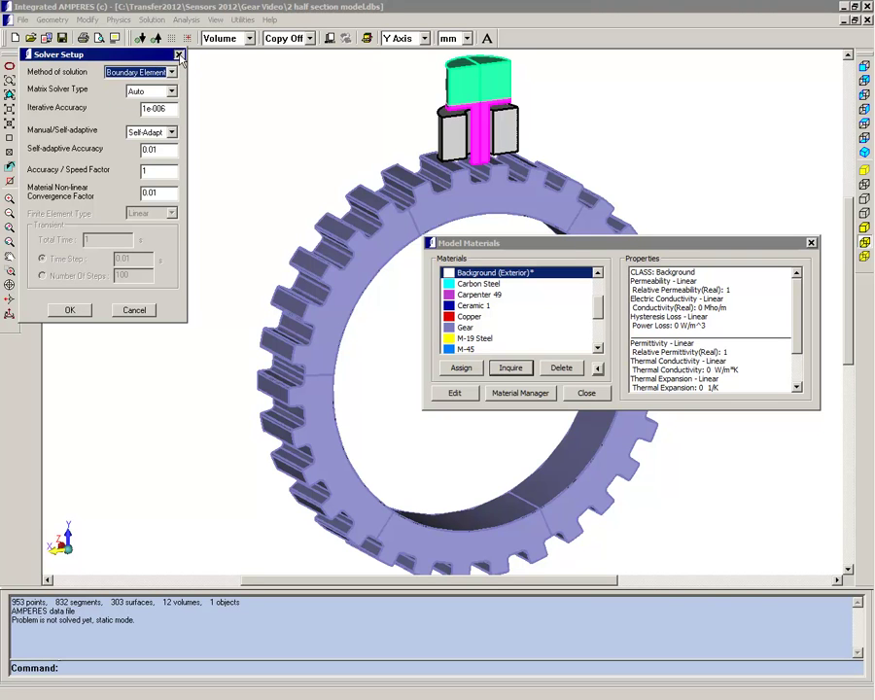
{"action": "left_click", "coordinate": [178, 54]}
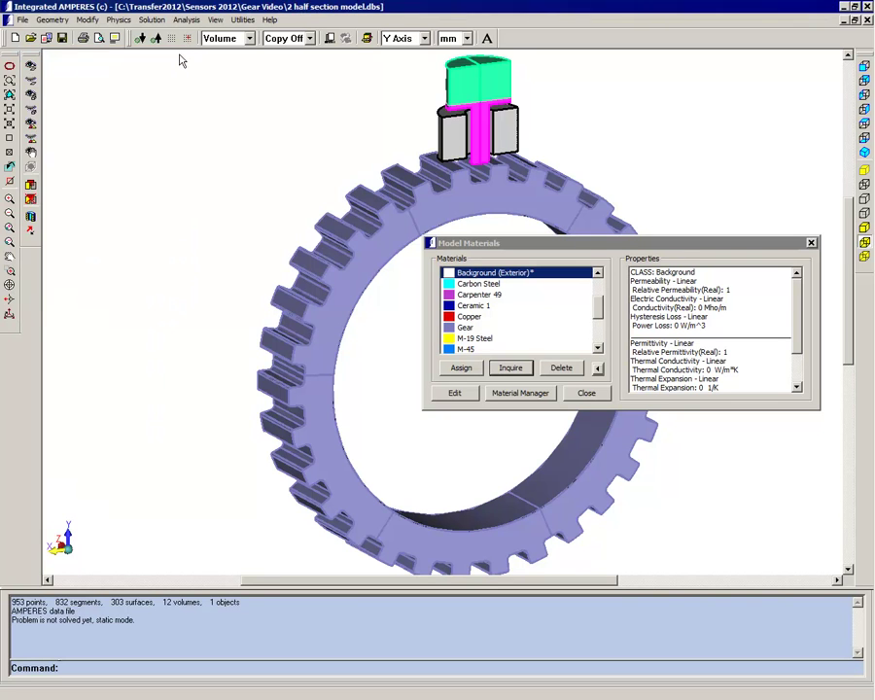
- Delete the material from the five gear segments away from the sensor, leaving only the segment beneath it assigned
{"action": "left_click", "coordinate": [561, 369]}
{"action": "left_click", "coordinate": [338, 337]}
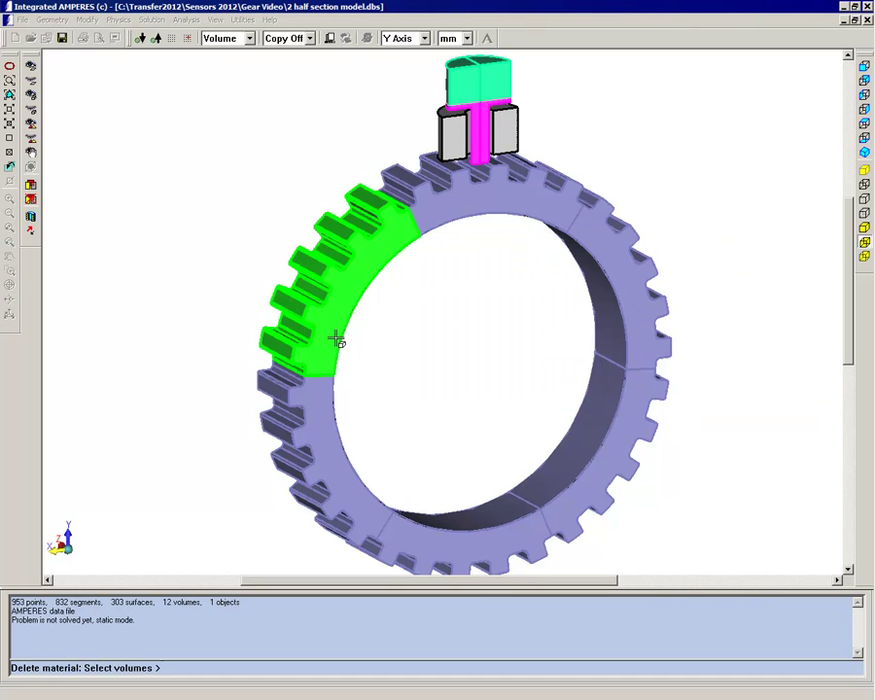
{"action": "left_click", "coordinate": [330, 466]}
{"action": "left_click", "coordinate": [452, 568]}
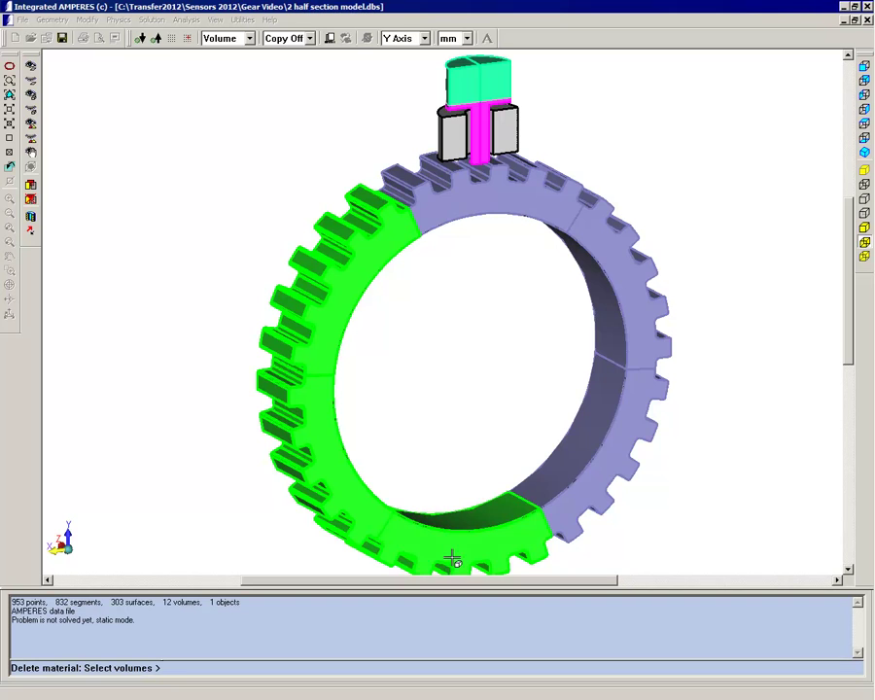
{"action": "left_click", "coordinate": [627, 463]}
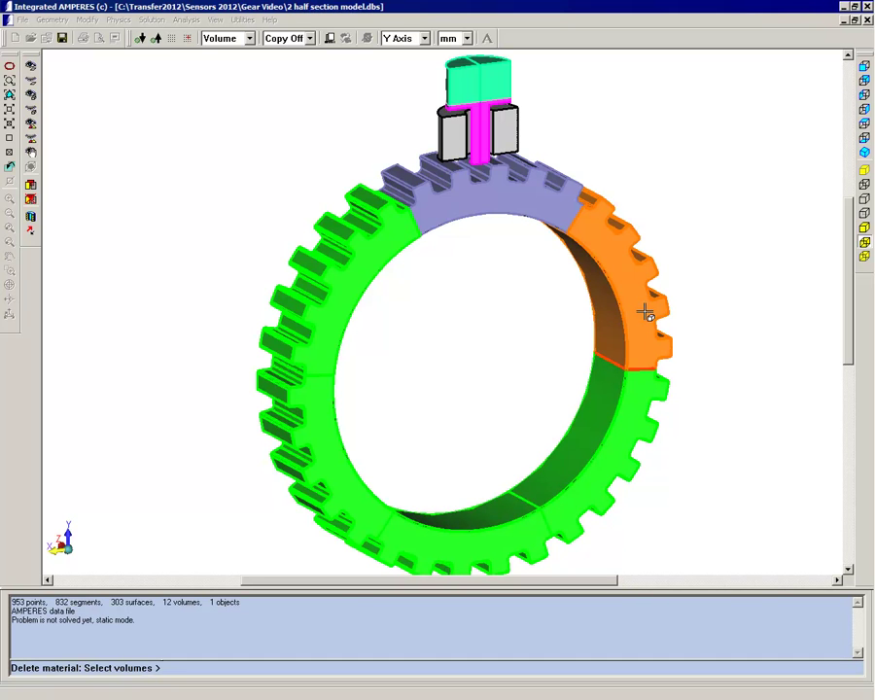
{"action": "left_click", "coordinate": [648, 308]}
{"action": "right_click", "coordinate": [682, 205]}
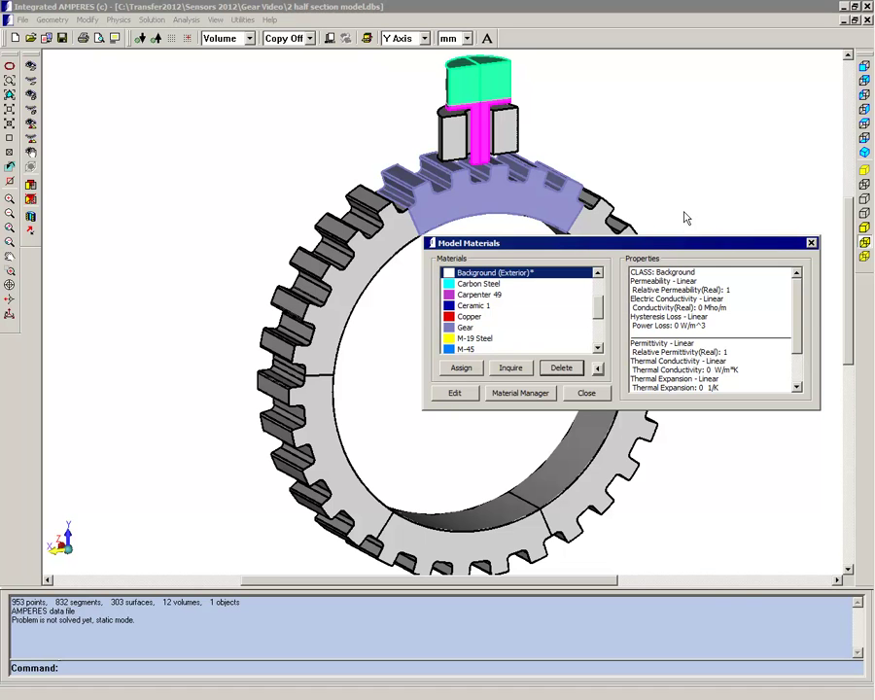
{"action": "left_click", "coordinate": [587, 395]}
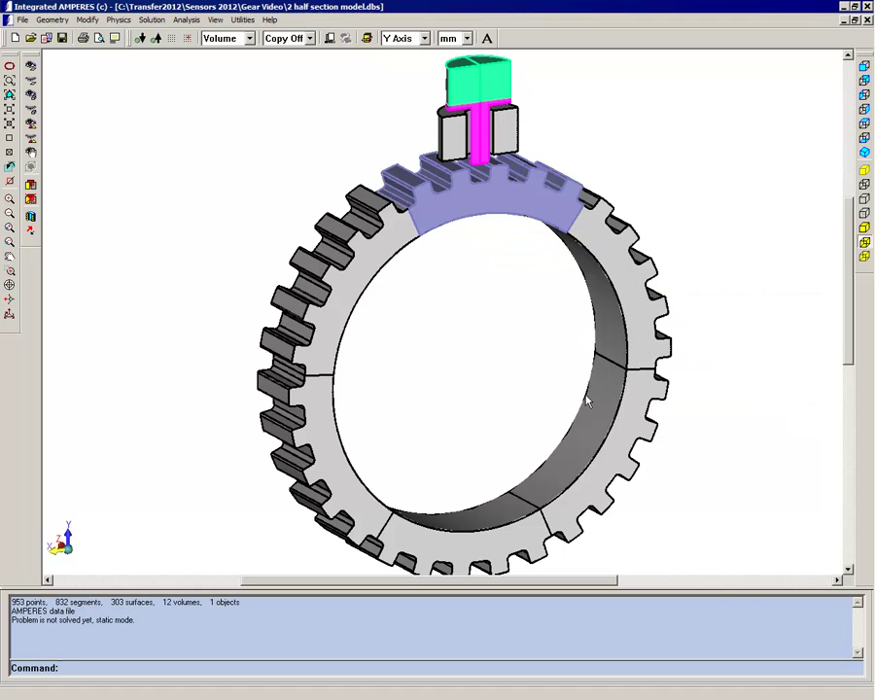
- Switch to the window holding the solved model, 3 Example Solved Model.dbs
{"action": "left_click", "coordinate": [843, 8]}
{"action": "mouse_move", "coordinate": [834, 321]}
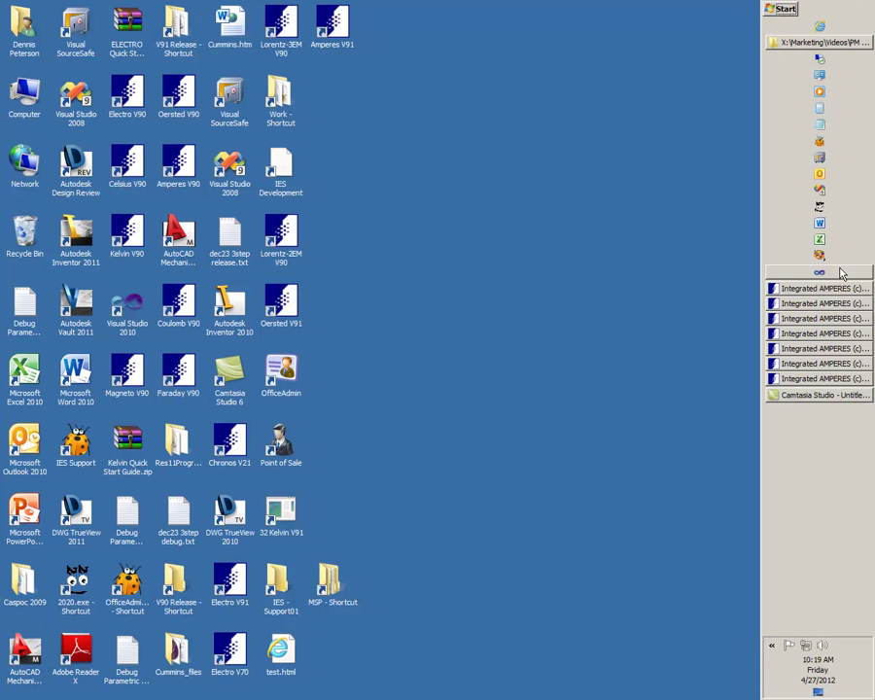
{"action": "left_click", "coordinate": [836, 322]}
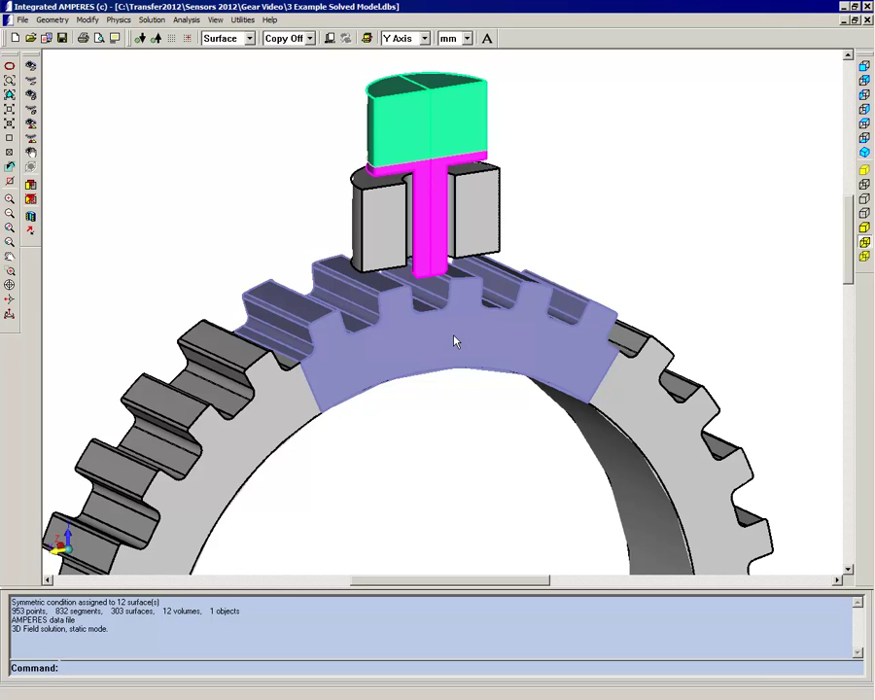
- Display the solved model's 2D triangular elements with the model shading turned off so the whole mesh can be examined
{"action": "left_click", "coordinate": [151, 19]}
{"action": "mouse_move", "coordinate": [180, 115]}
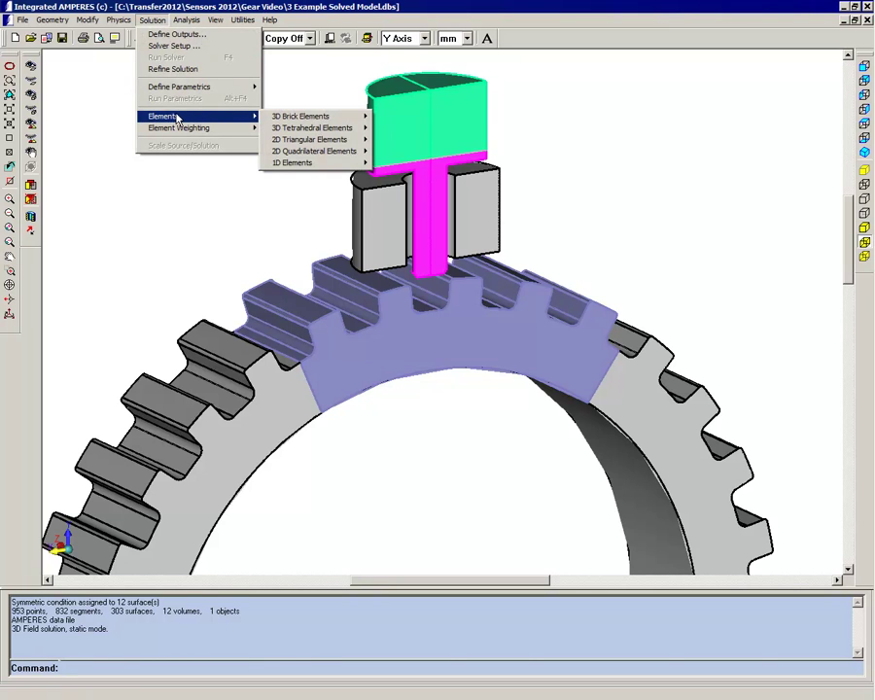
{"action": "left_click", "coordinate": [398, 138]}
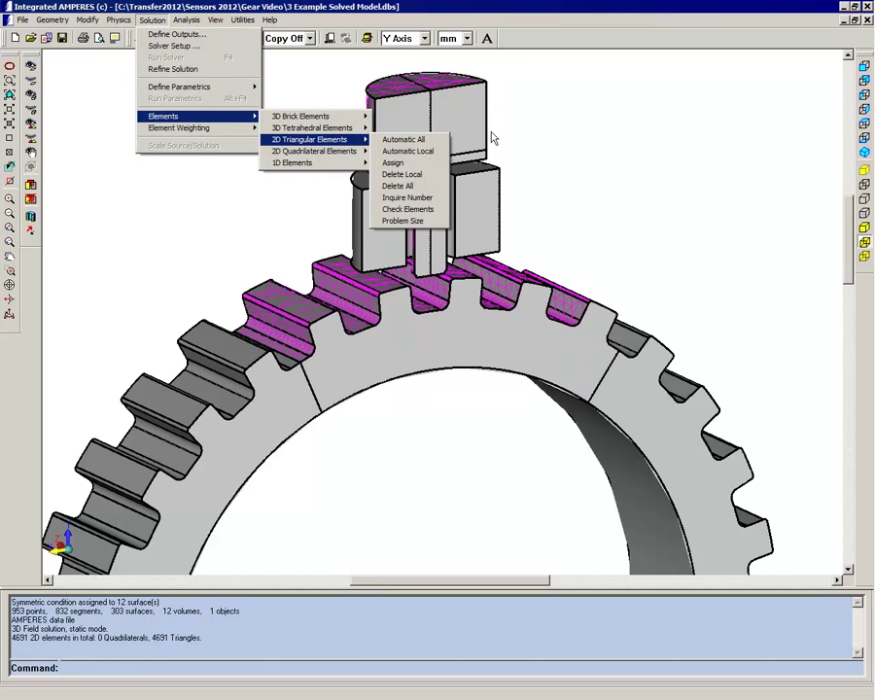
{"action": "left_click", "coordinate": [864, 214]}
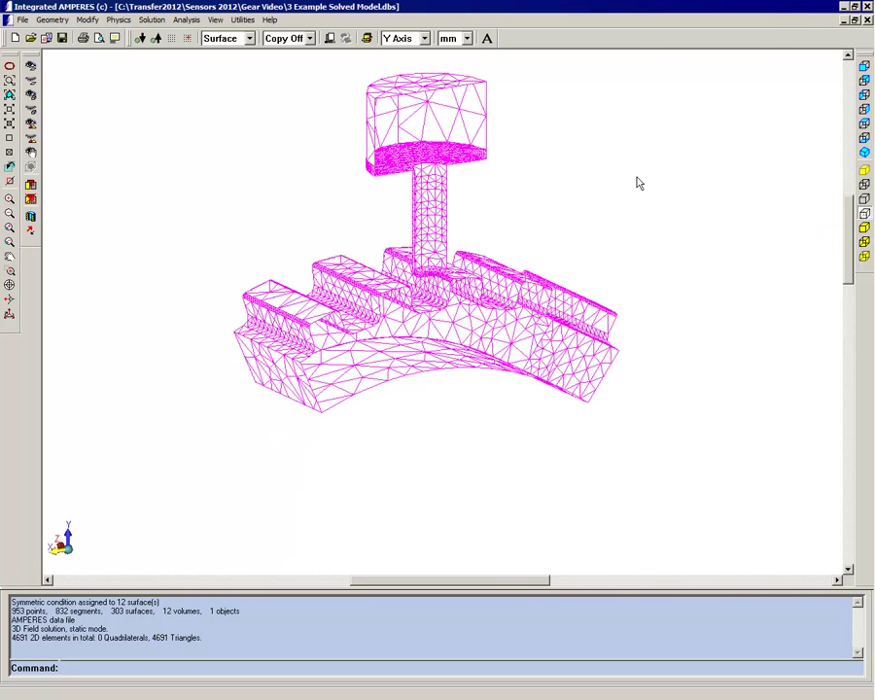